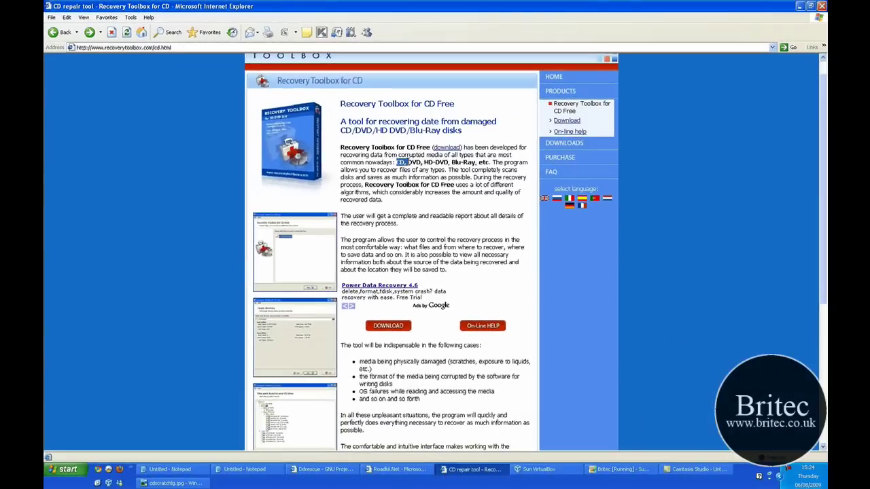
- Highlight the supported disc types, scroll the page, and view the enlarged program screenshot before returning
drag(520, 227, 651, 227)
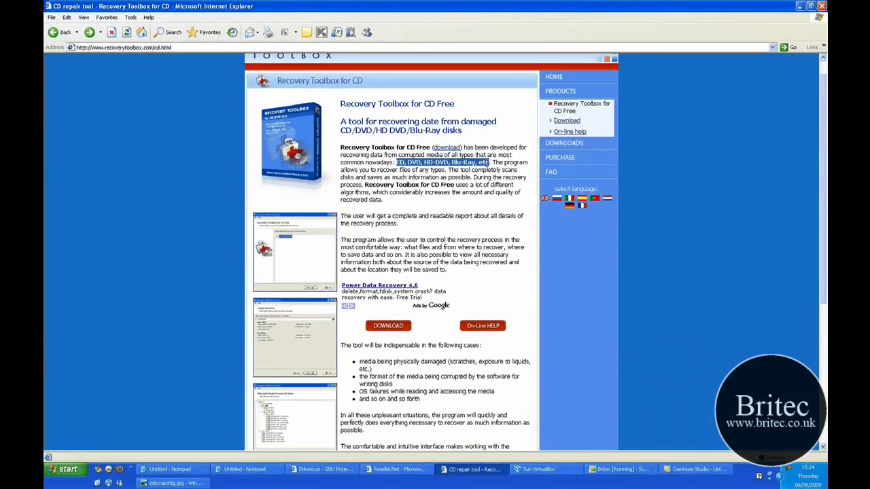
drag(488, 164, 398, 163)
scroll(463, 278, down, 5)
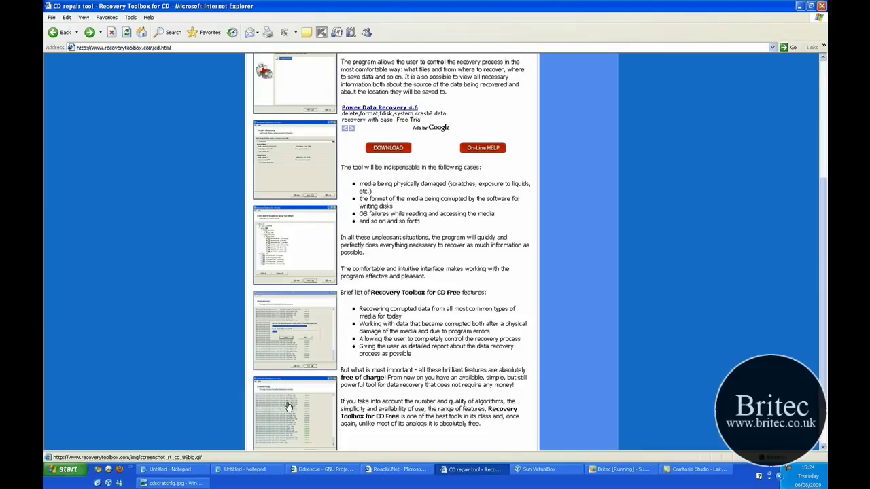
scroll(288, 406, up, 3)
scroll(254, 275, down, 3)
click(292, 238)
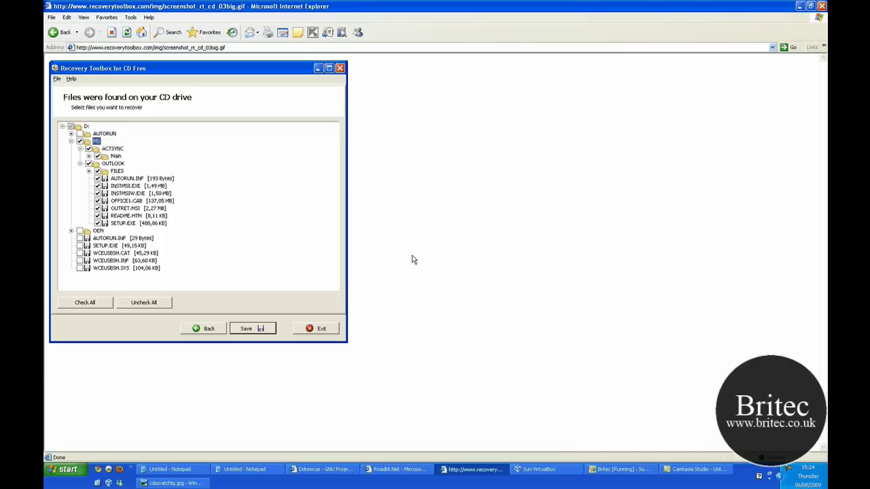
click(52, 32)
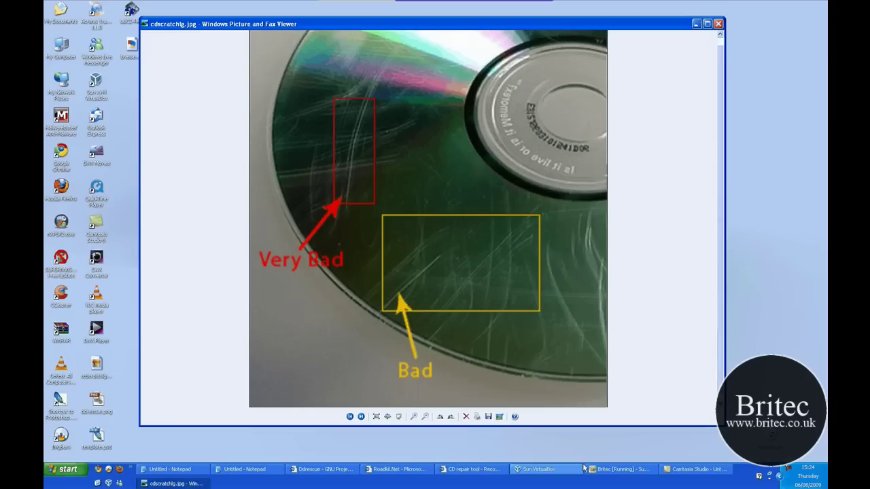
- Minimize the scratched-CD photo, run RecoveryToolboxForCDInstall.exe and accept the license agreement
click(696, 25)
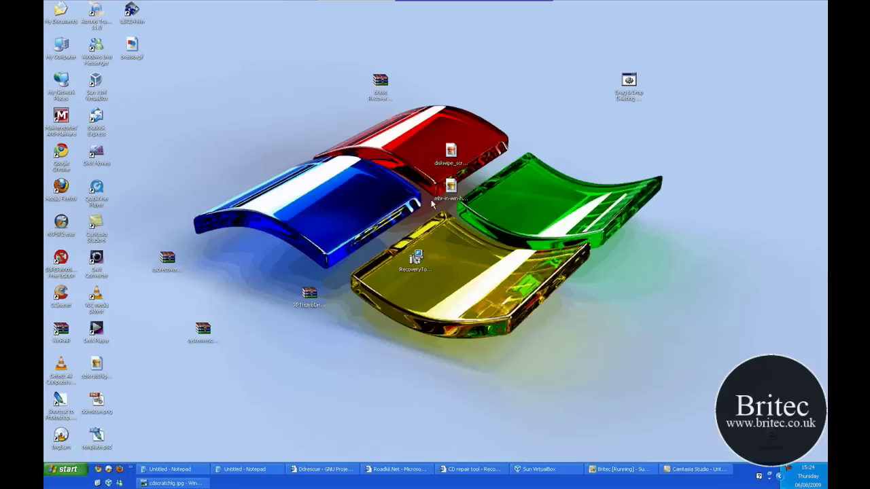
double_click(416, 260)
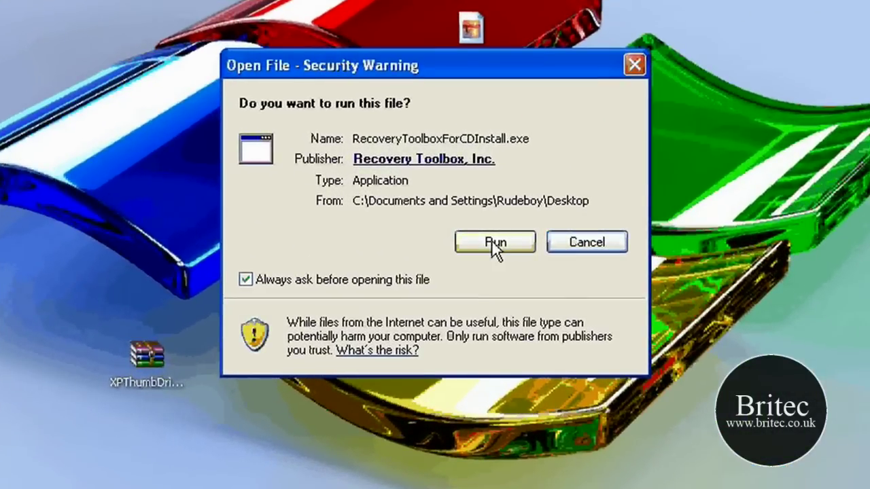
click(493, 241)
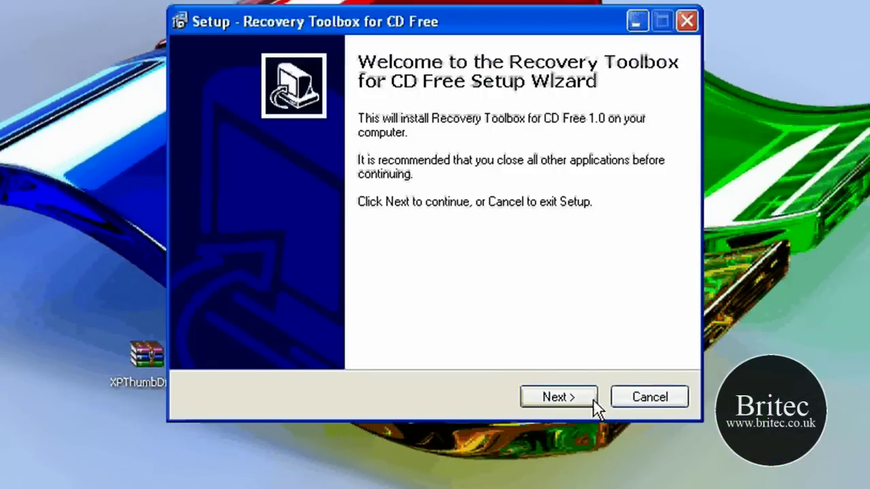
click(594, 403)
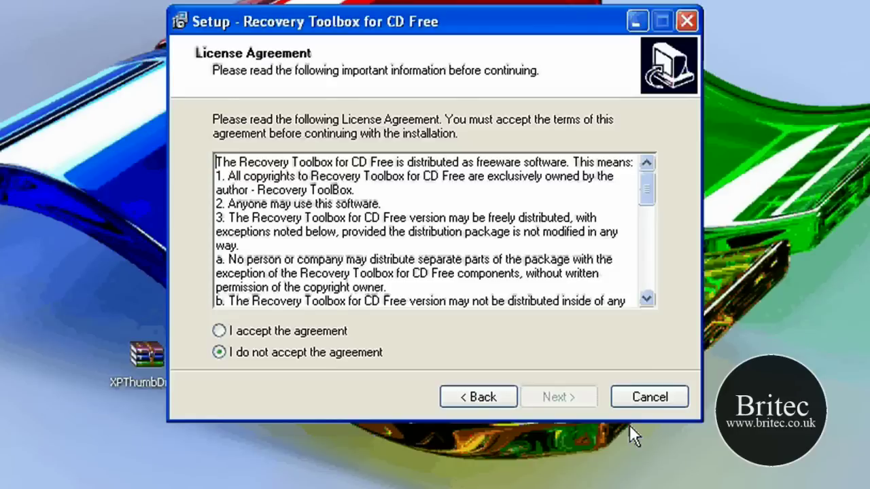
key(alt+a)
- Install to the default folder and Start Menu with a desktop icon, then launch Recovery Toolbox
click(564, 400)
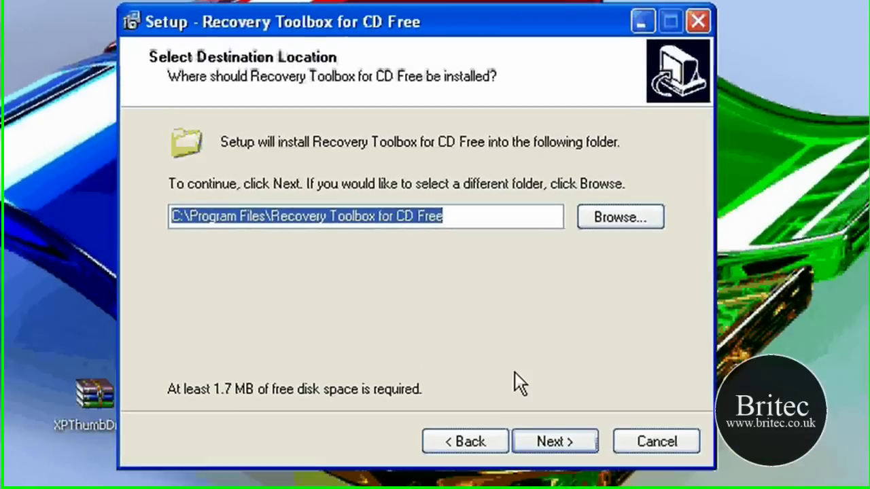
click(567, 398)
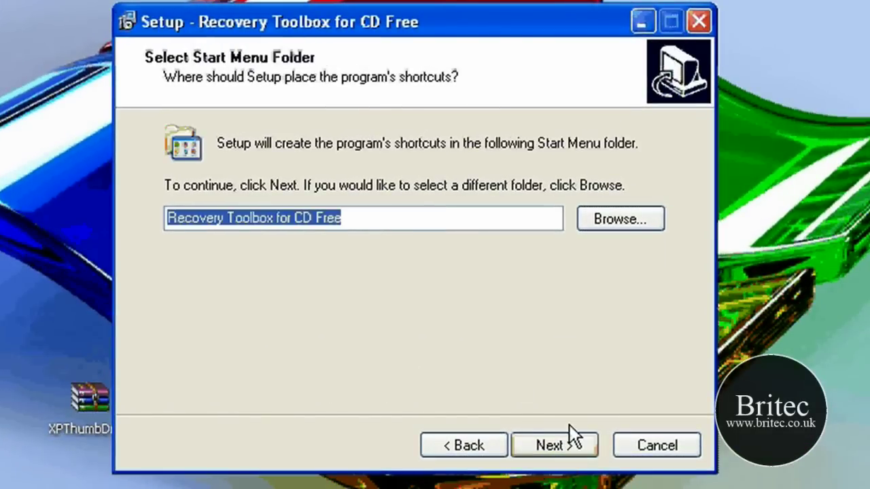
click(552, 446)
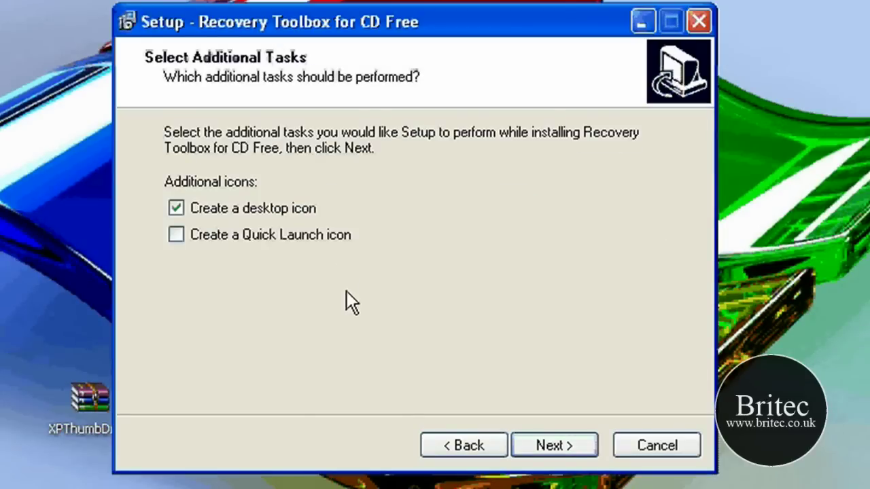
click(564, 448)
click(568, 450)
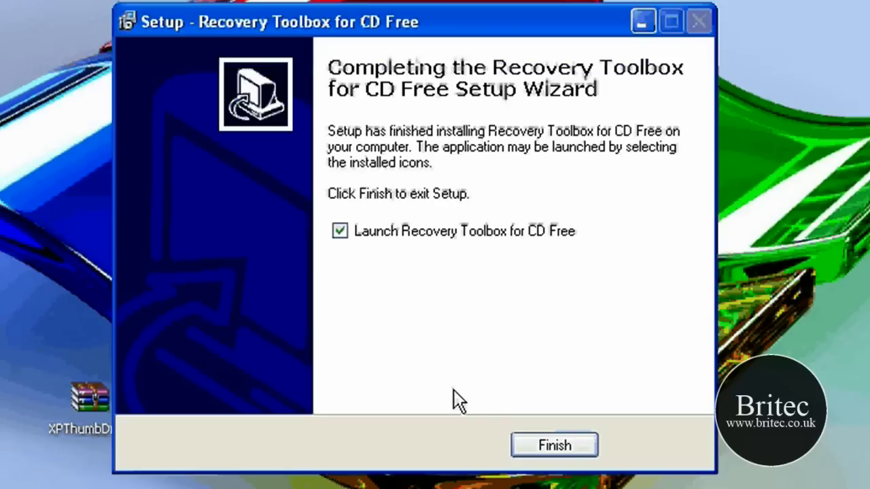
click(568, 446)
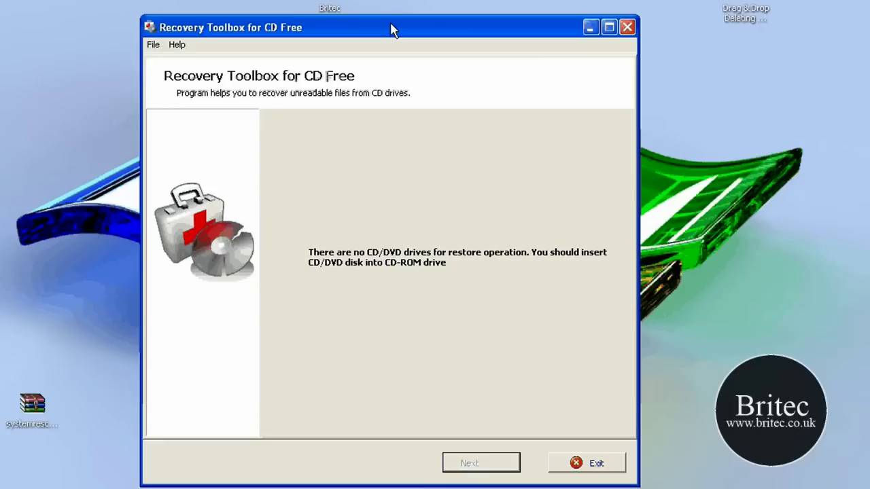
- Reposition the Recovery Toolbox window once the disc is inserted so drive D: UBCD4Windows [CDFS] appears
drag(396, 17, 376, 43)
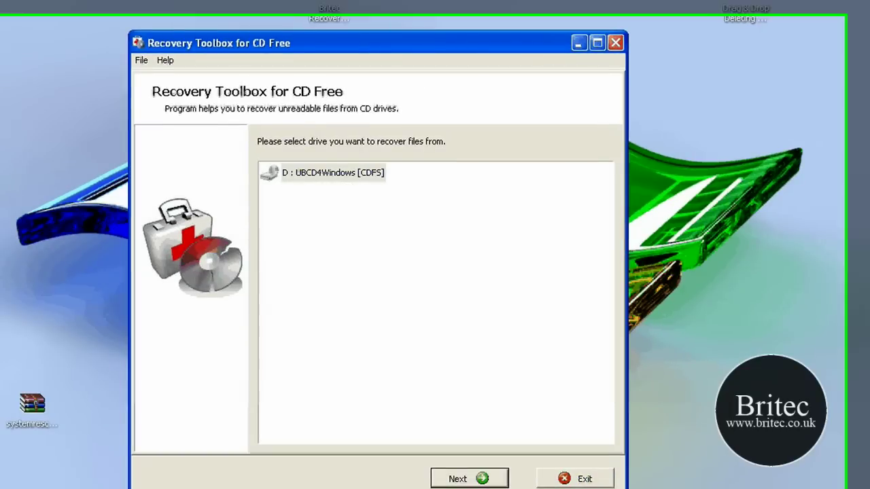
- Continue with drive D: as the source and select the target path c:\_CDRestored
click(478, 475)
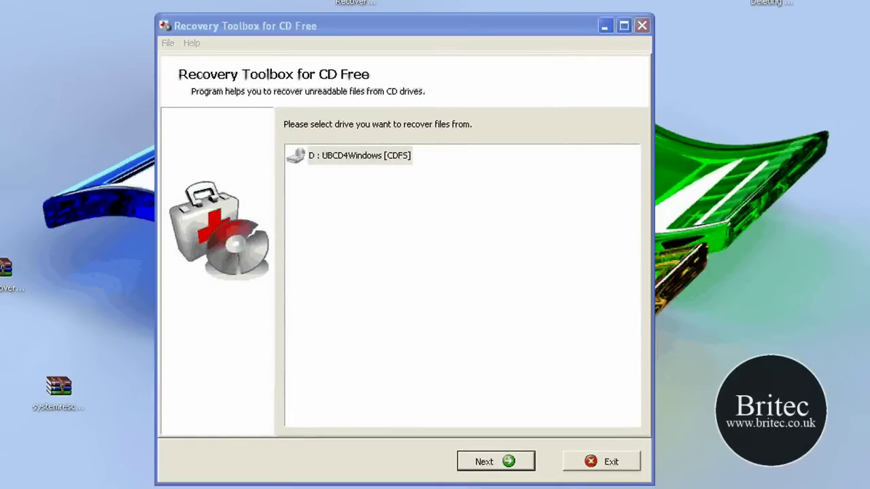
click(503, 468)
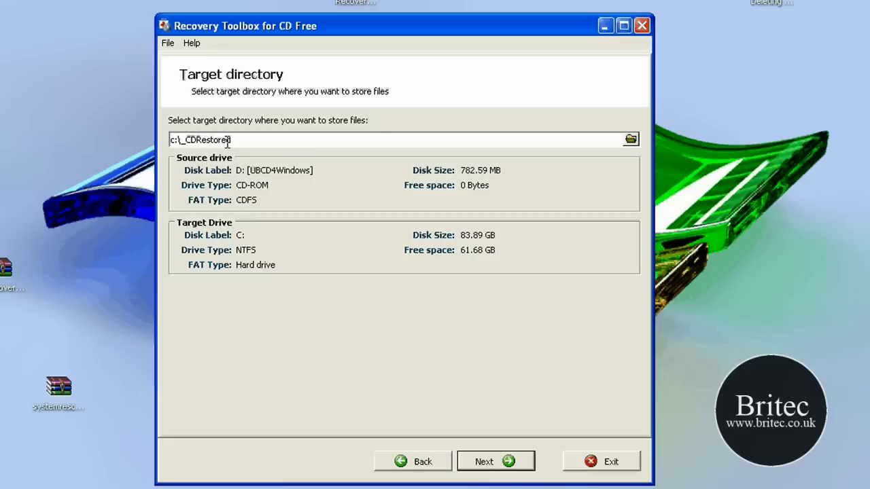
drag(177, 141, 201, 141)
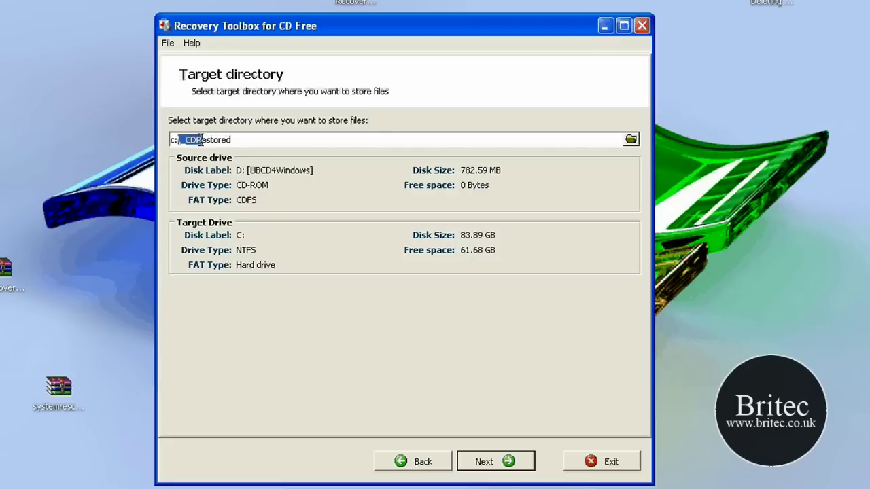
double_click(200, 140)
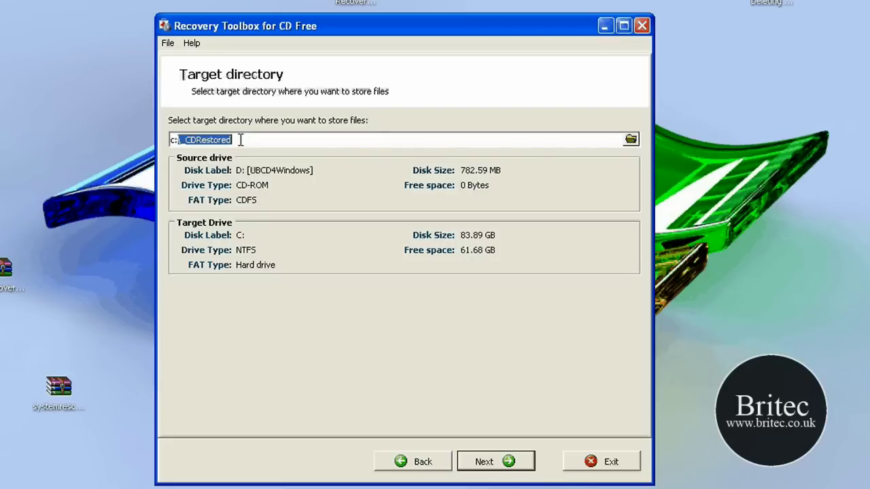
- Scan drive D:, tick then untick BCDW, CMDC and I386, leaving only menu.lst checked
click(489, 461)
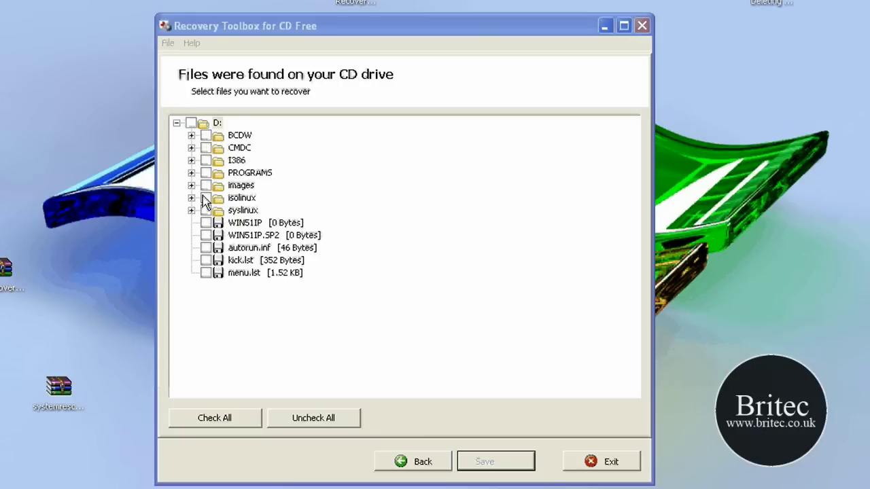
click(206, 136)
click(206, 147)
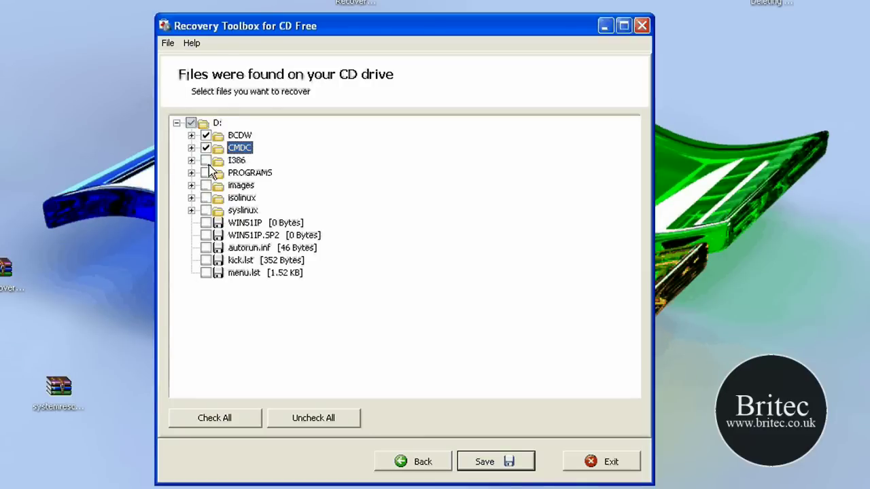
click(206, 160)
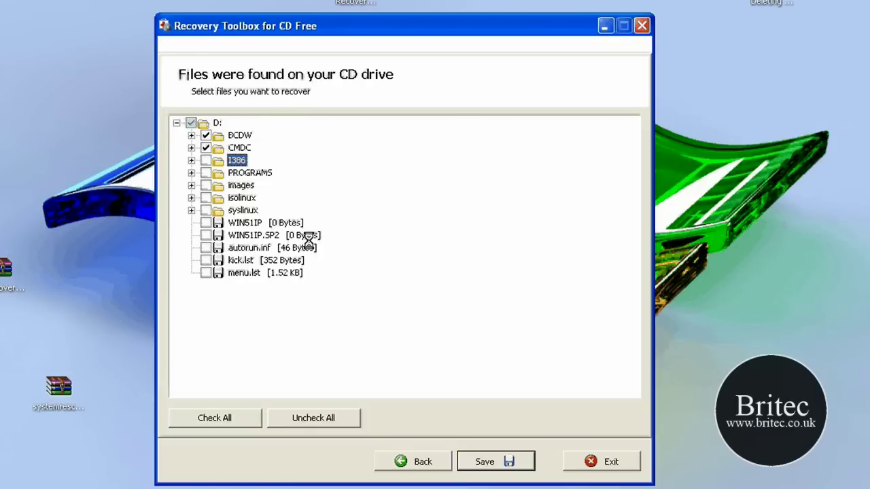
click(206, 161)
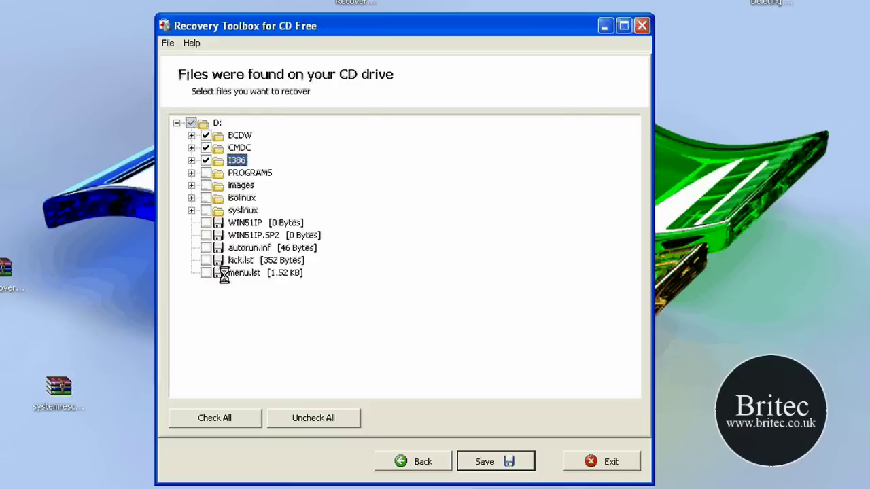
click(206, 161)
click(206, 147)
click(205, 135)
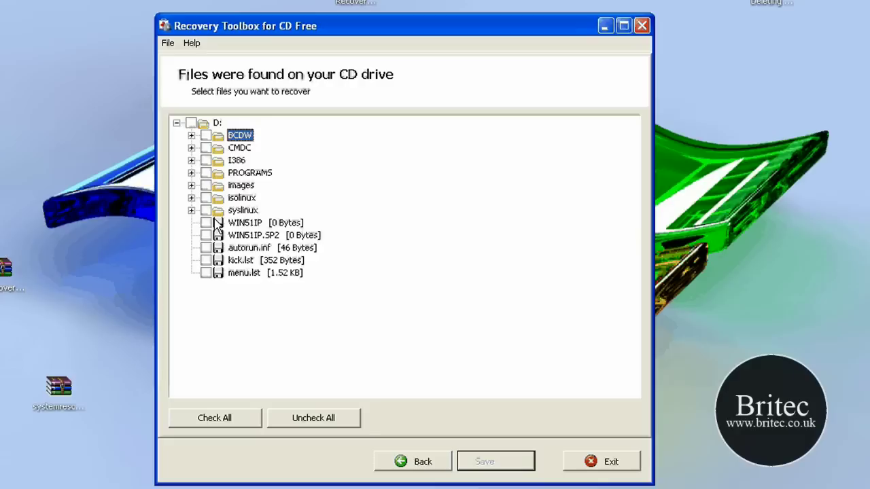
click(206, 272)
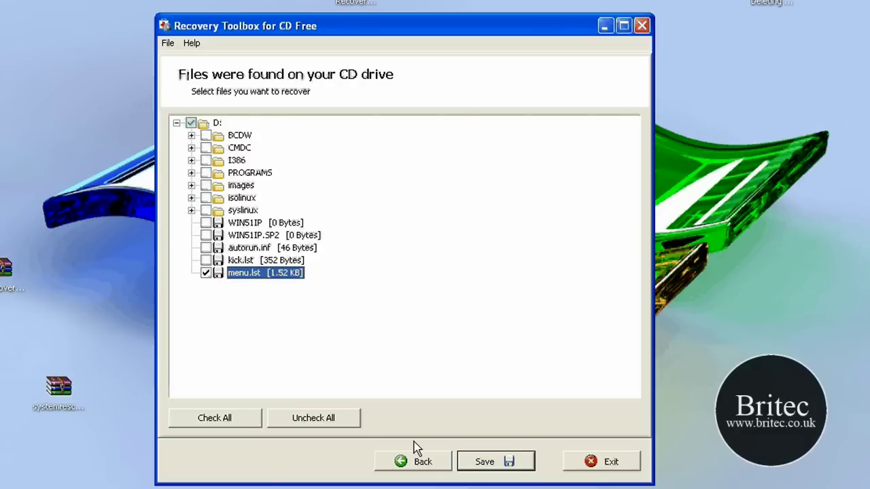
- Recover menu.lst into _CDRestored, close the opened folder window, and exit Recovery Toolbox
click(503, 462)
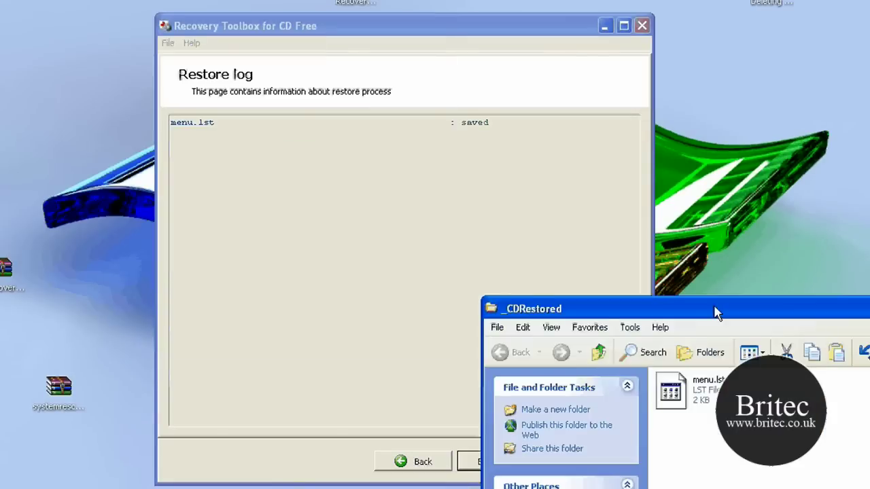
drag(706, 309, 337, 52)
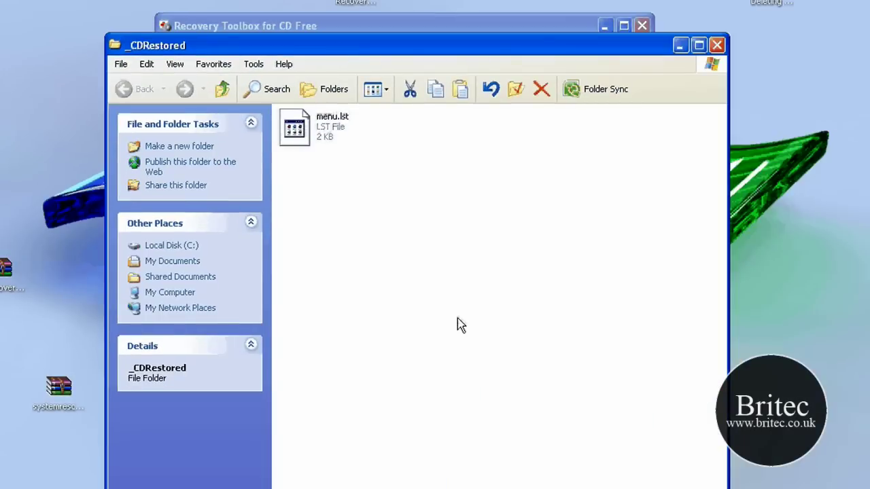
drag(452, 26, 433, 5)
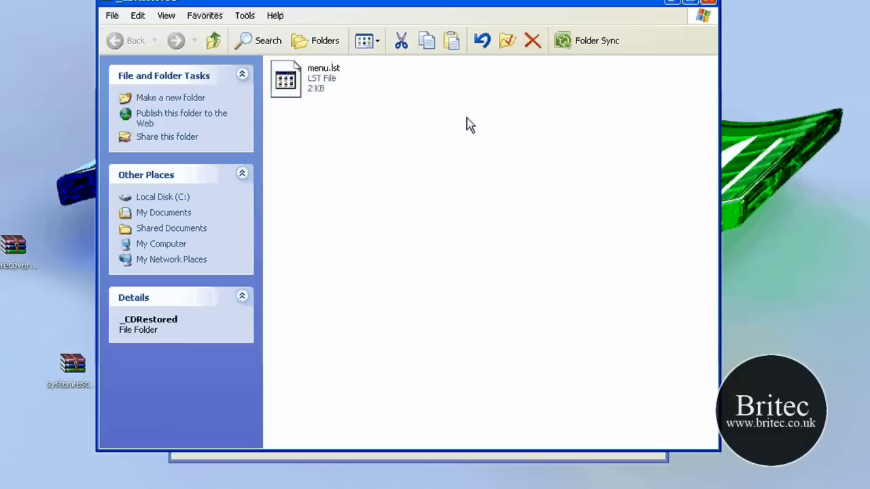
click(706, 3)
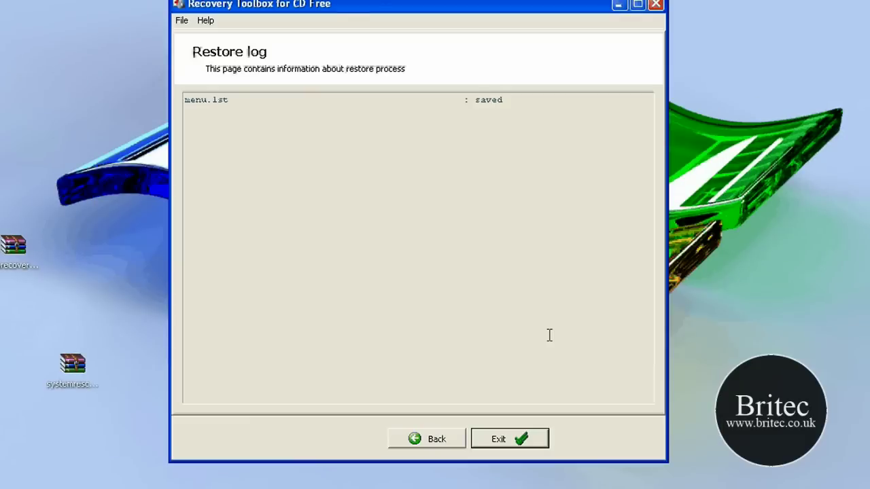
click(499, 441)
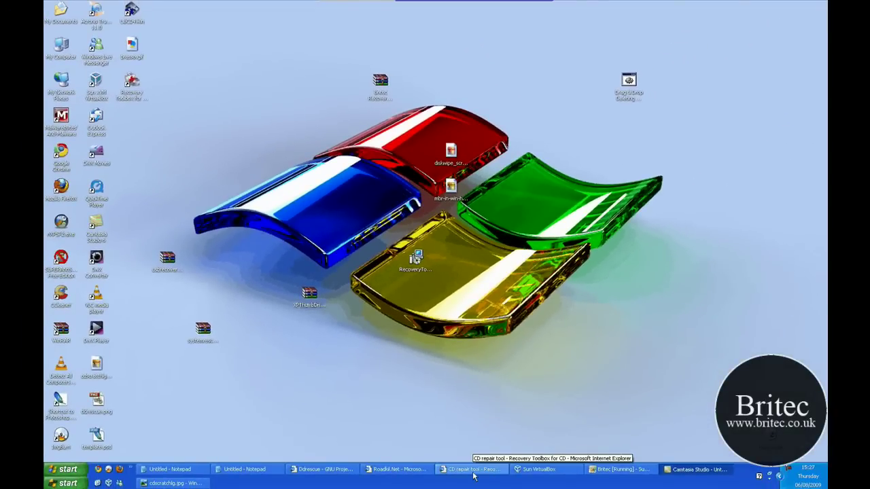
click(396, 469)
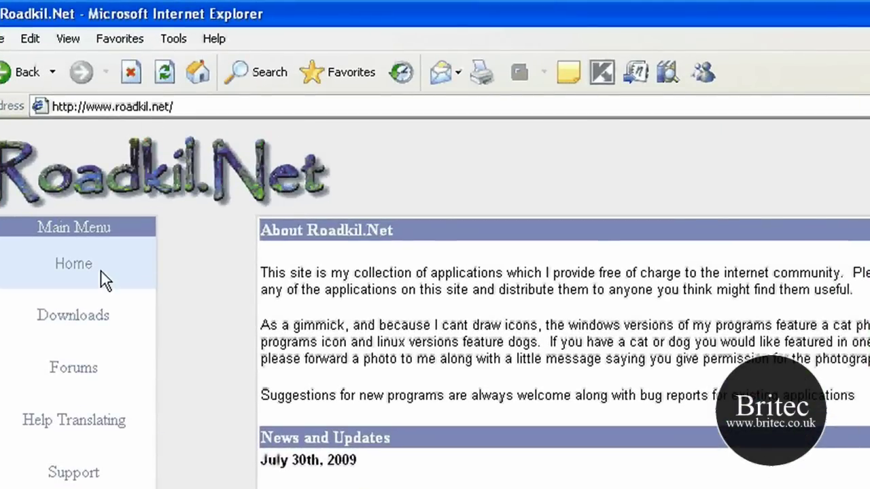
scroll(80, 386, down, 12)
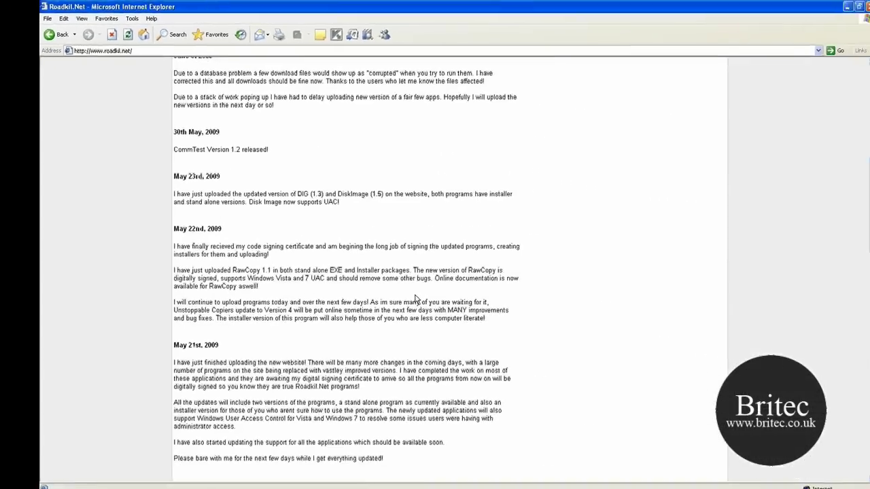
scroll(326, 219, up, 10)
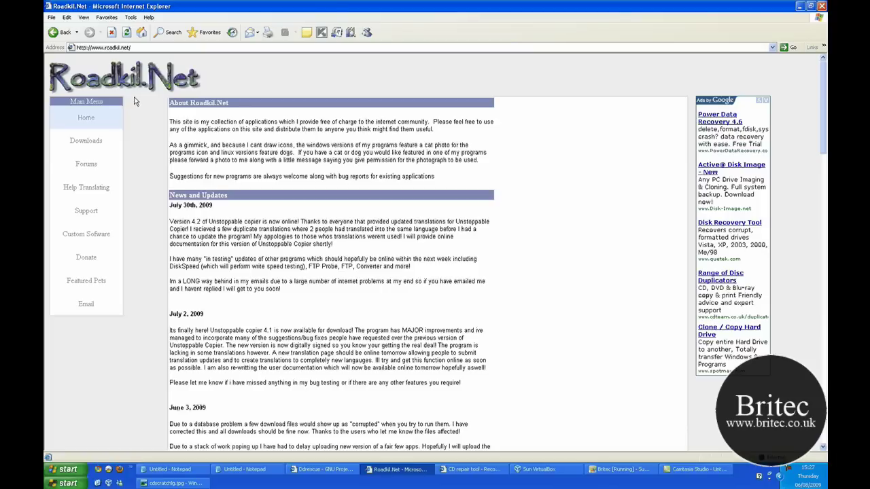
click(129, 48)
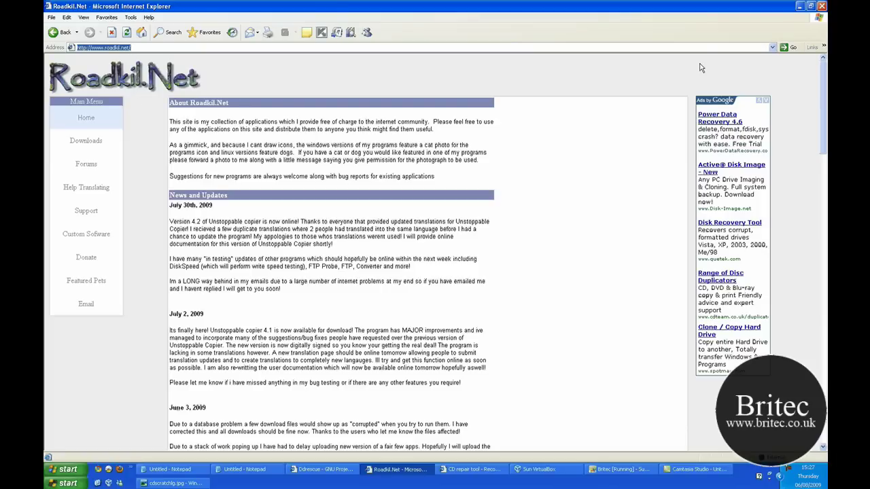
click(799, 7)
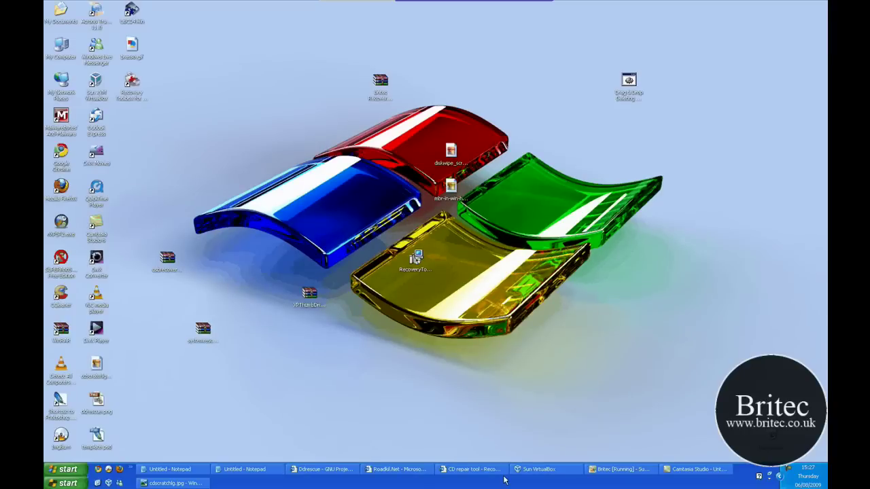
- Install Unstoppable Copier at the default location with a desktop icon, launch it, accept the EULA
click(614, 469)
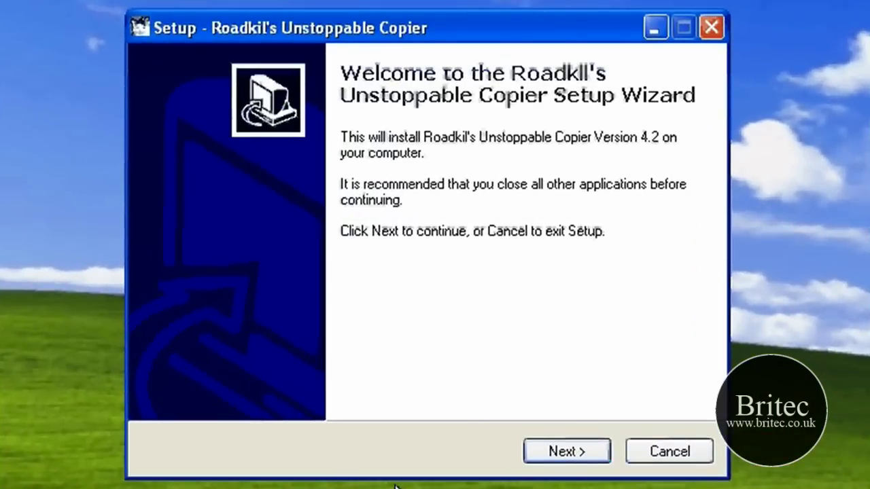
key(Return)
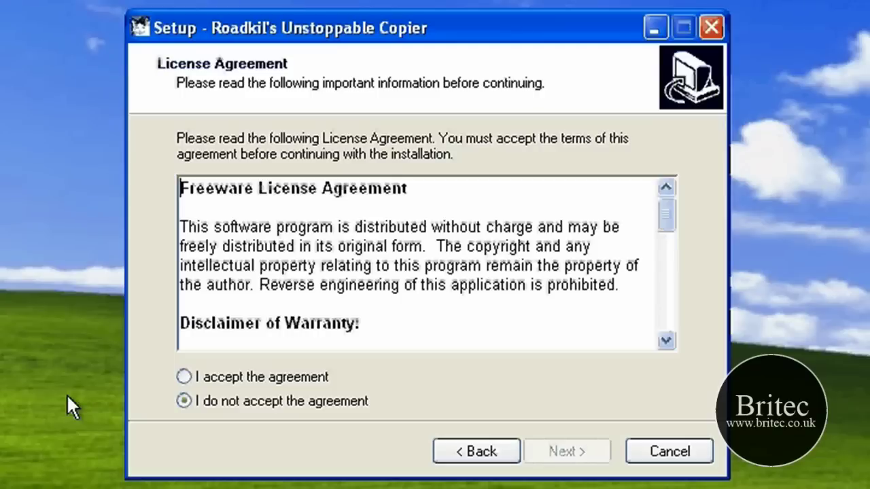
click(184, 376)
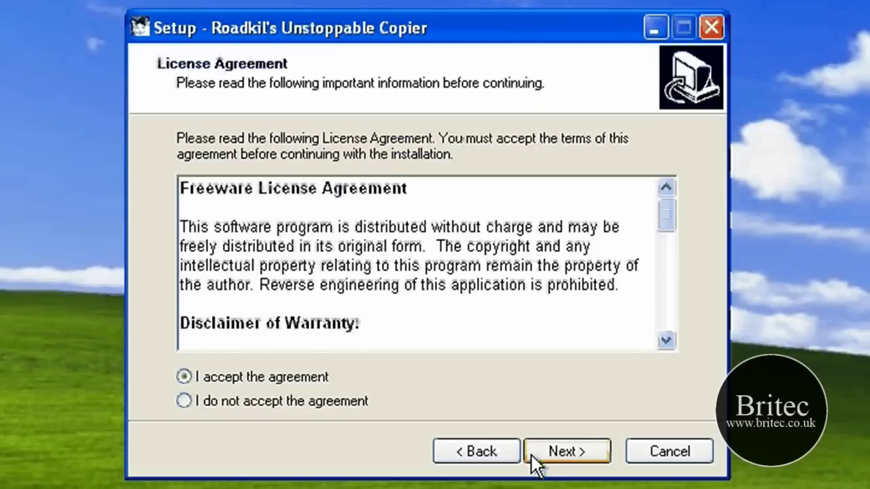
click(554, 454)
click(564, 455)
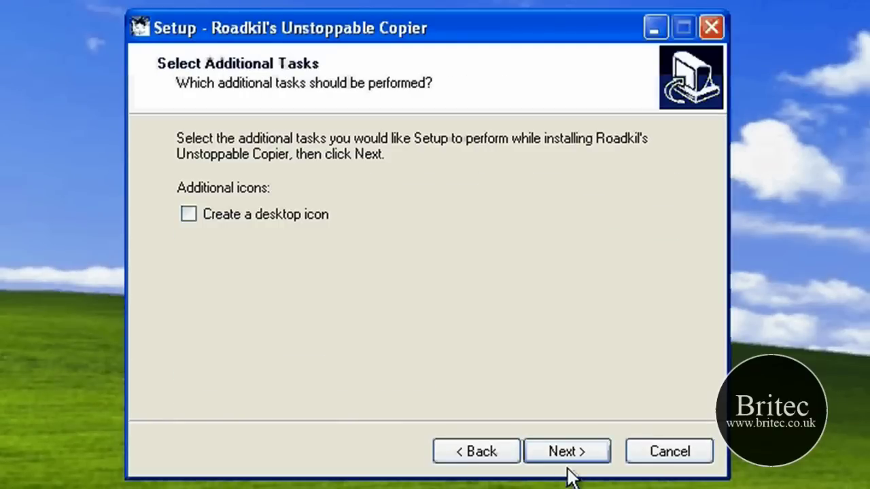
key(space)
click(574, 457)
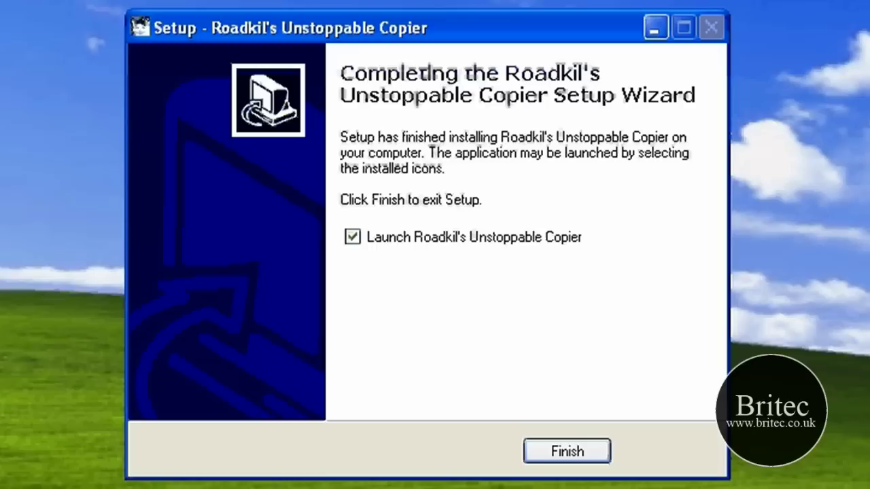
key(Return)
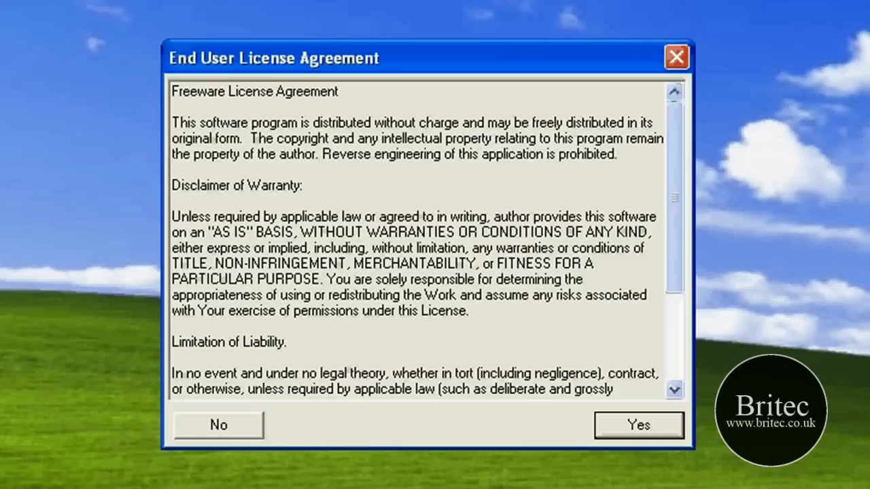
key(Return)
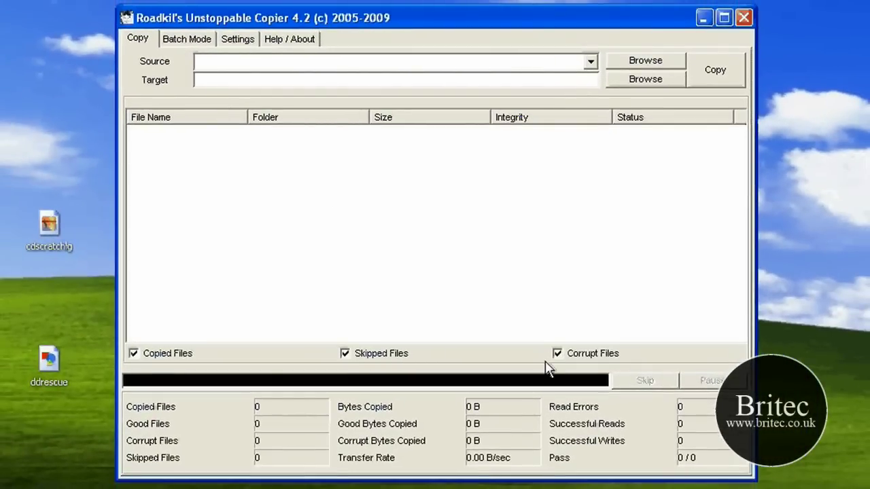
click(202, 62)
click(641, 64)
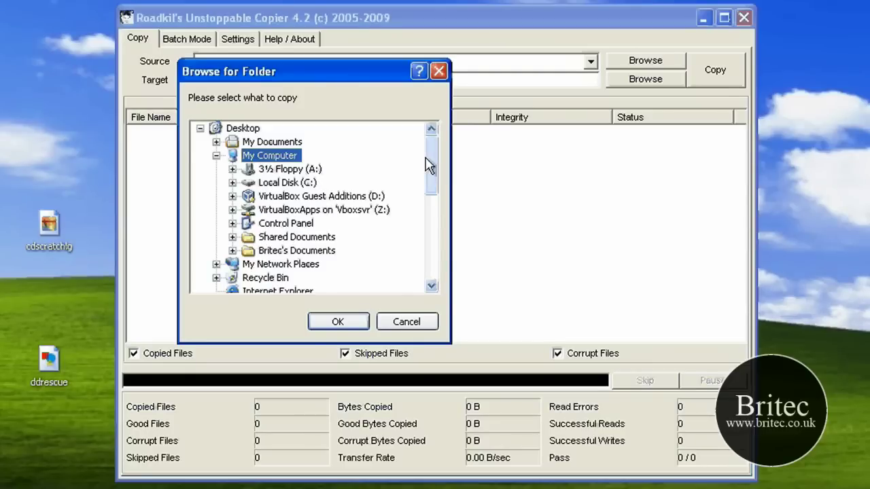
drag(428, 163, 314, 173)
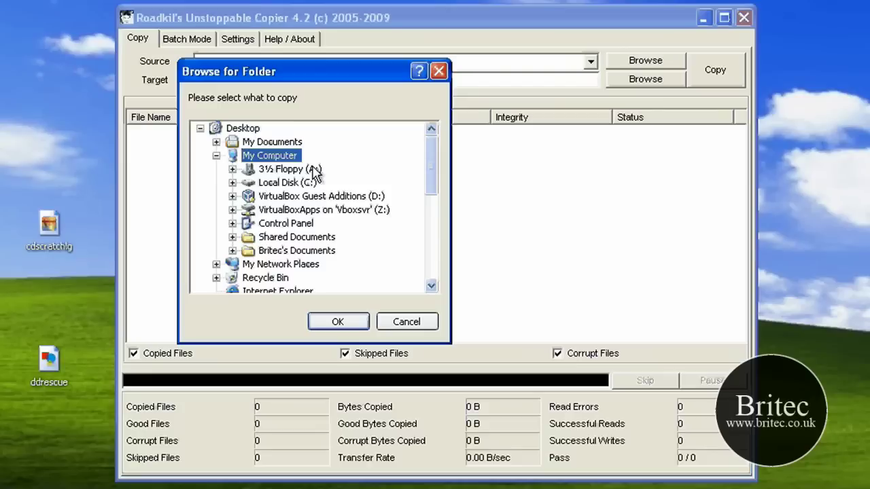
click(286, 182)
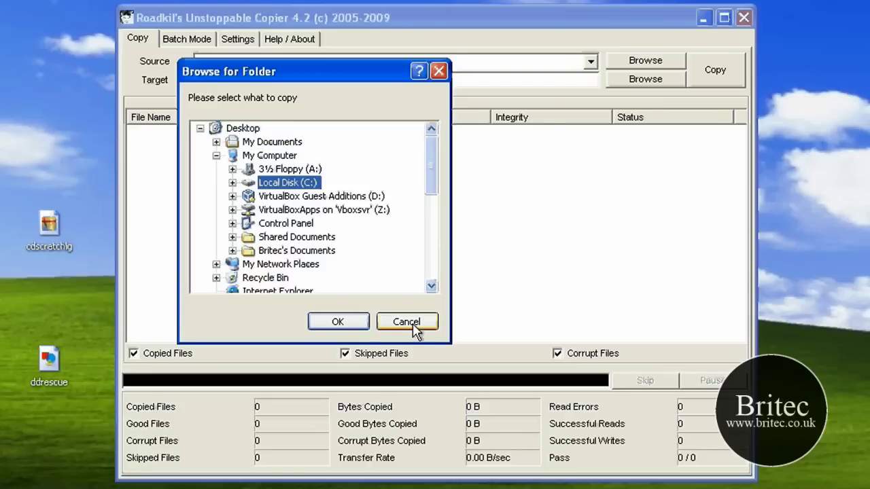
click(408, 322)
click(220, 79)
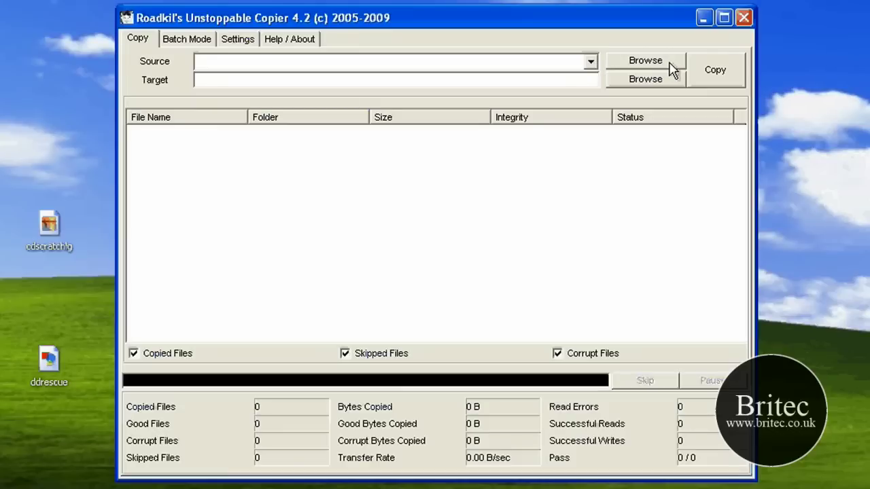
click(193, 42)
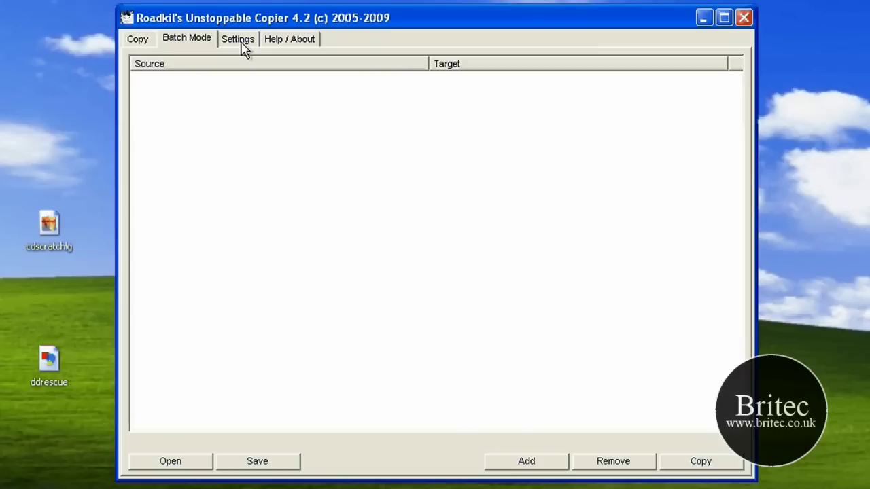
click(239, 42)
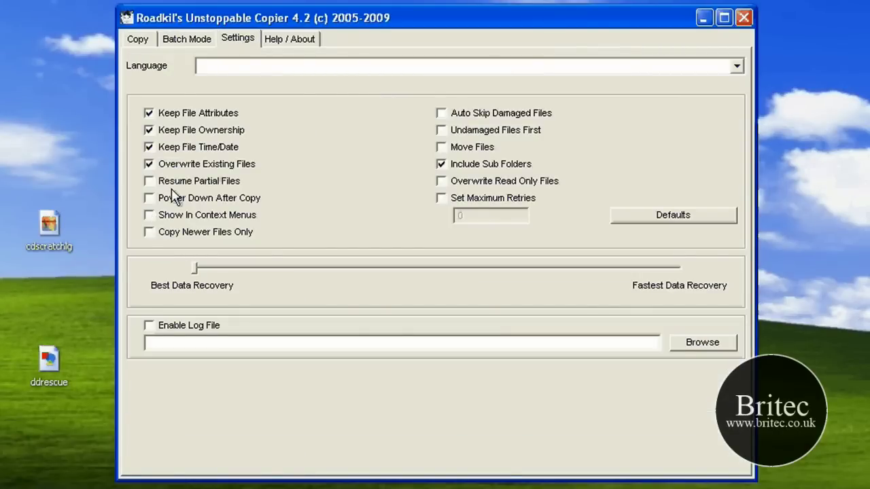
click(293, 41)
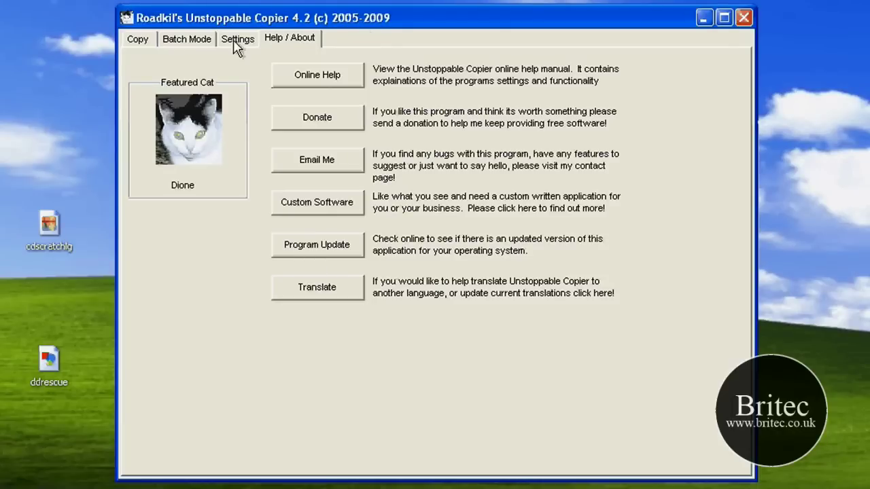
click(187, 41)
click(136, 41)
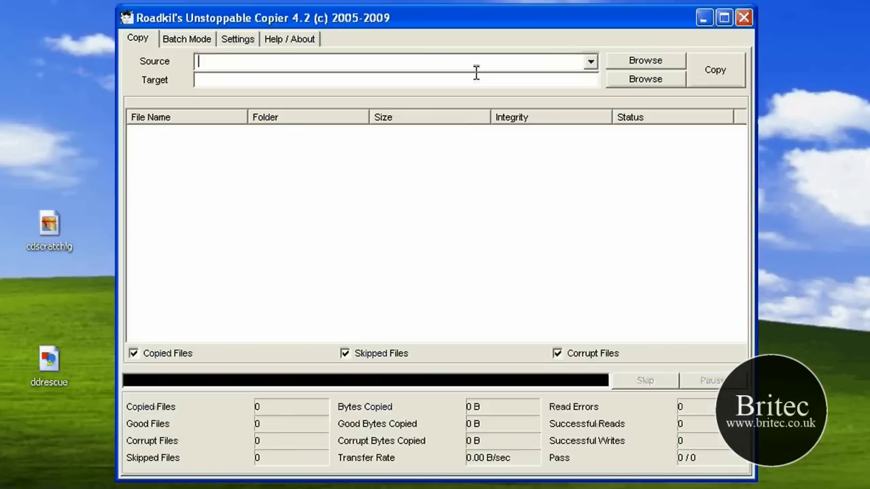
click(477, 80)
- Close Unstoppable Copier and scroll the GNU ddrescue page down to its Download section
click(744, 18)
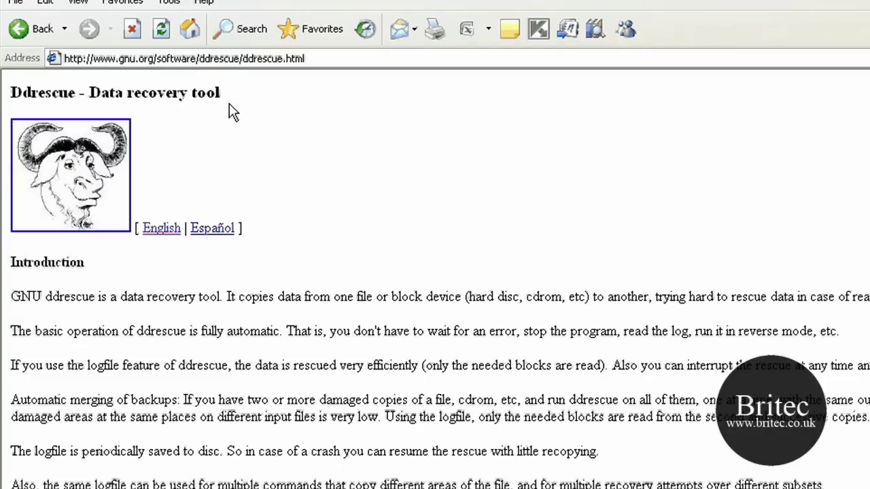
scroll(495, 330, down, 6)
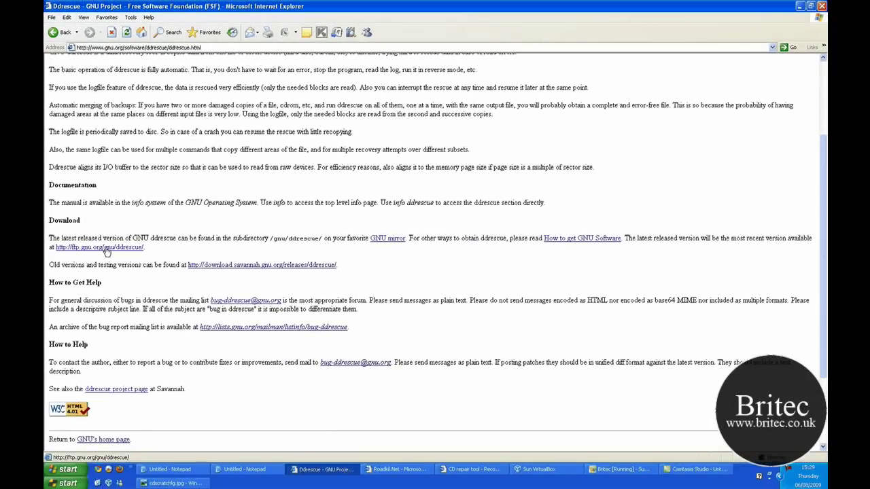
click(799, 6)
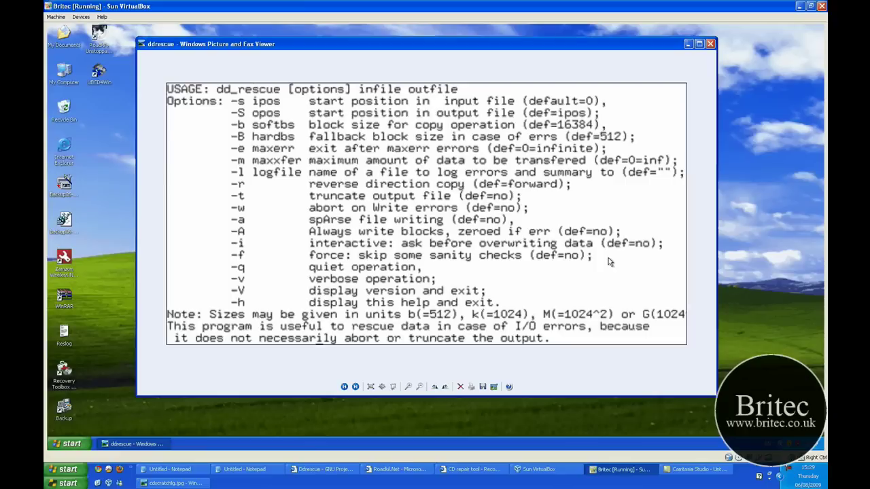
click(111, 315)
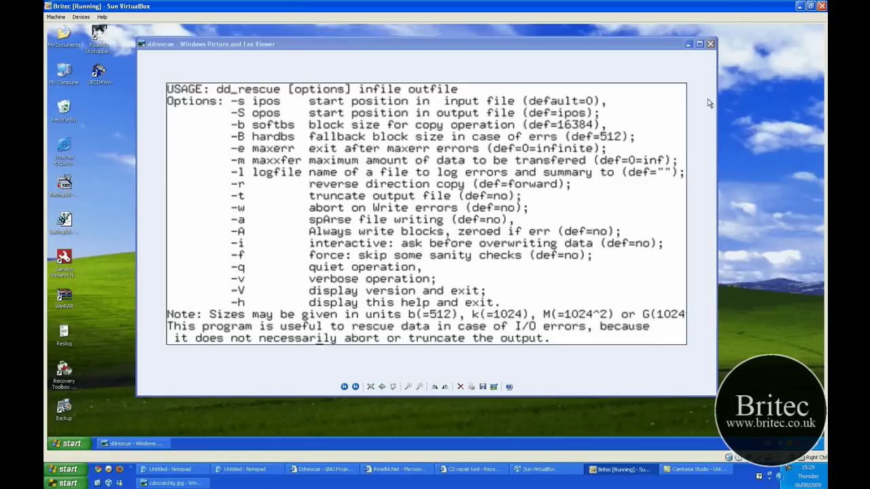
- Close the dd_rescue usage image in Picture and Fax Viewer
click(710, 45)
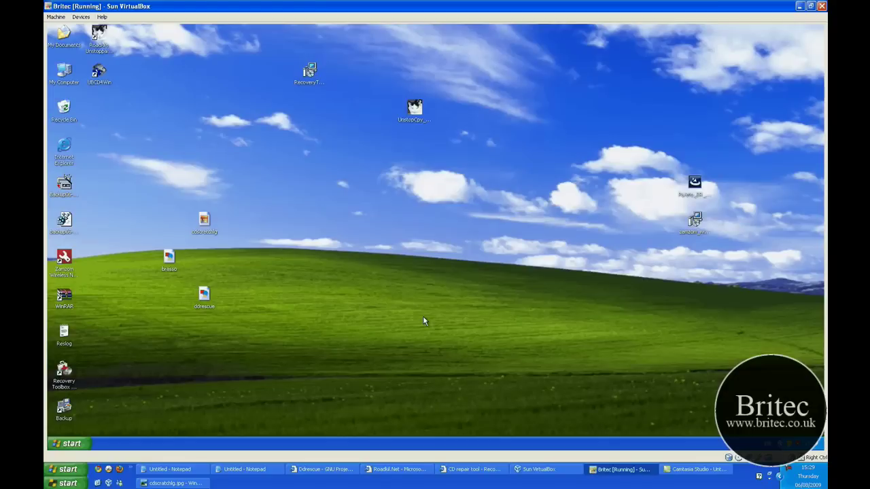
- Open the brasso desktop image showing the Brasso metal polish tin
double_click(168, 257)
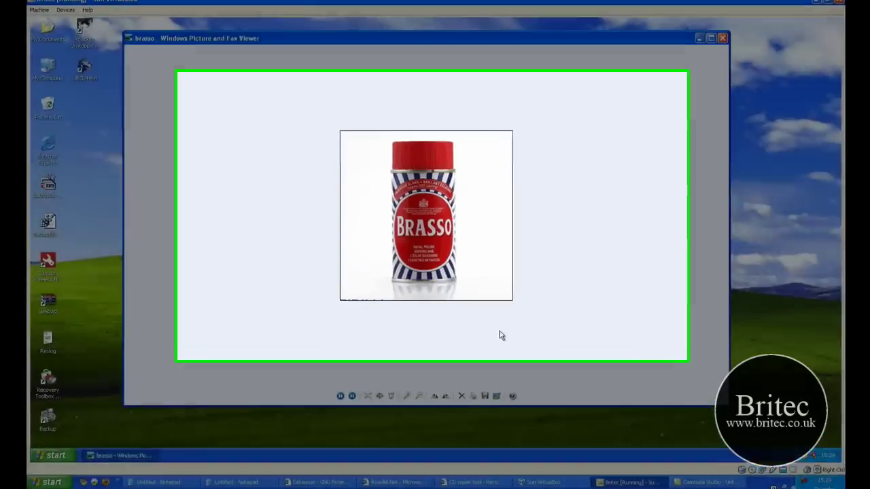